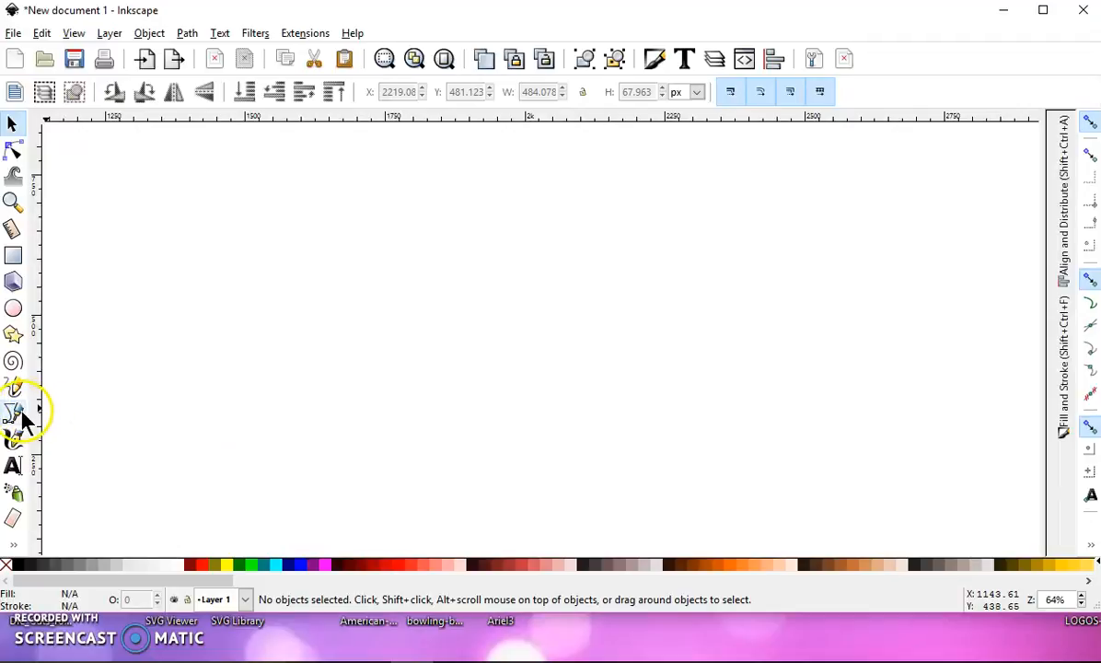
- Draw a straight horizontal line about 456 px long with the Bezier pen
click(15, 416)
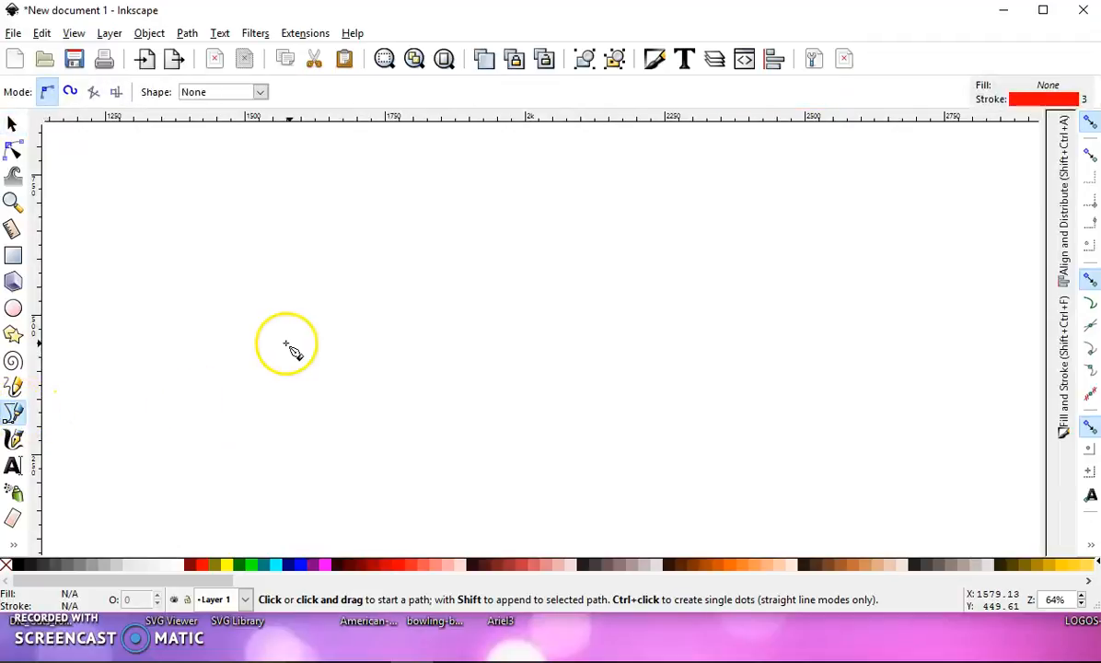
click(226, 321)
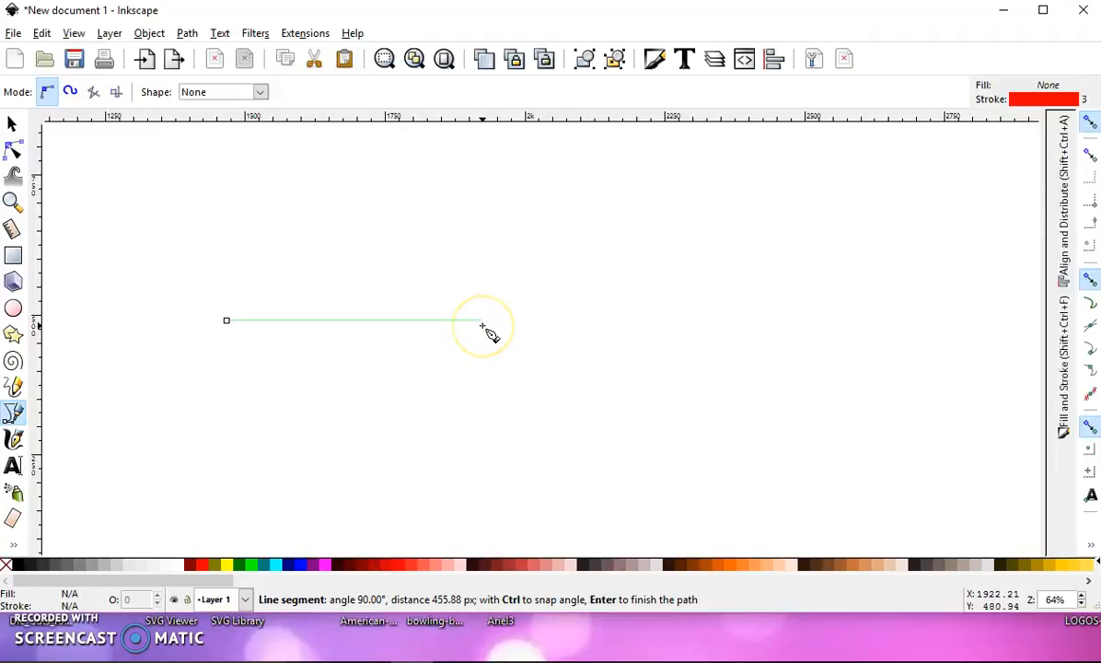
double_click(481, 324)
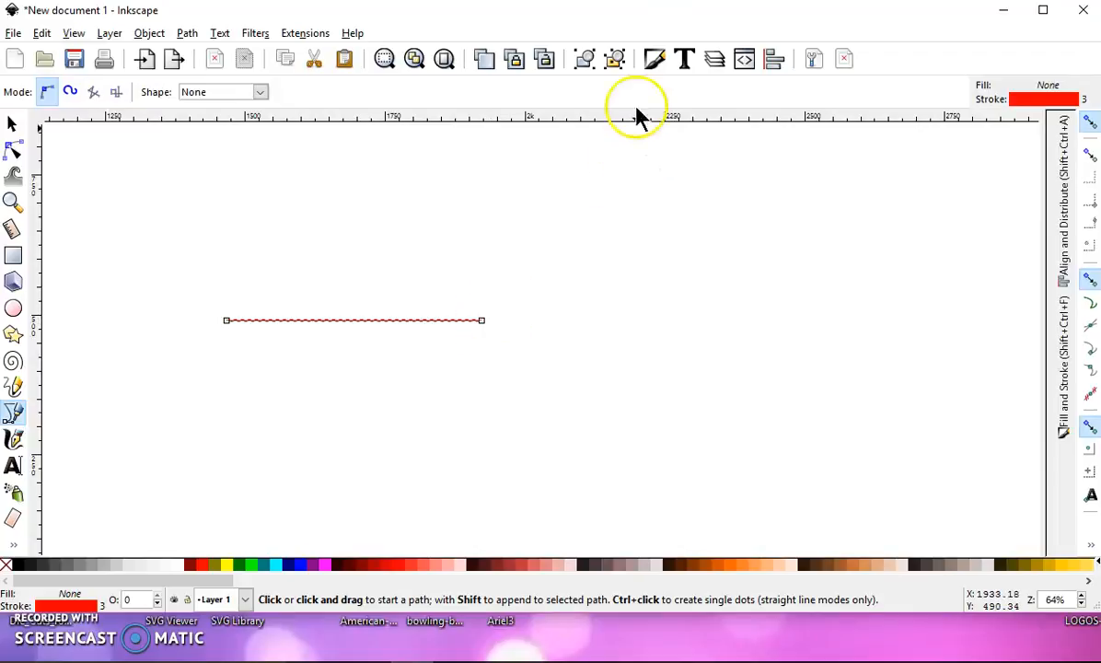
- Set the line's stroke width to 15 px
click(655, 61)
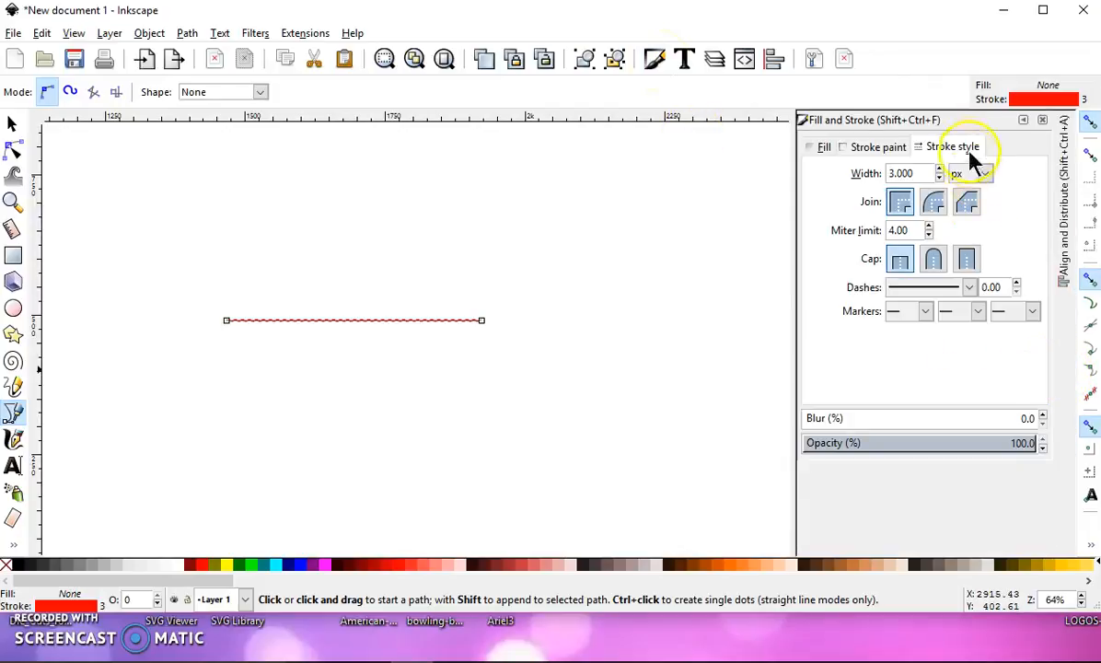
drag(922, 172, 836, 175)
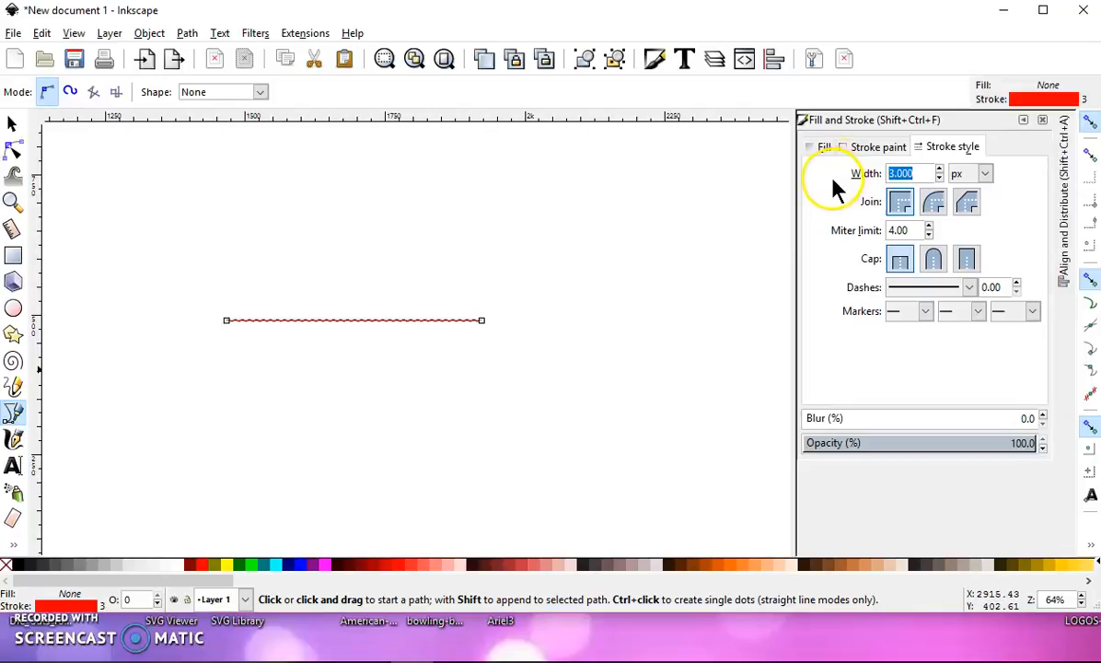
text(15)
key(Return)
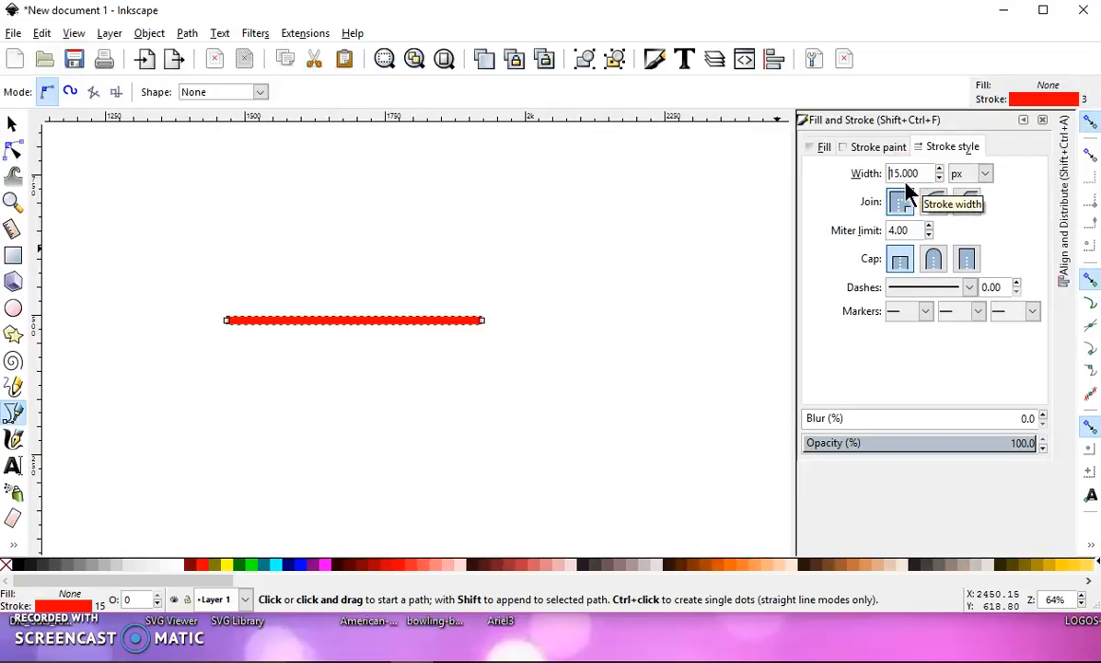
- Select both end nodes of the red line and convert its stroke to a path
click(13, 149)
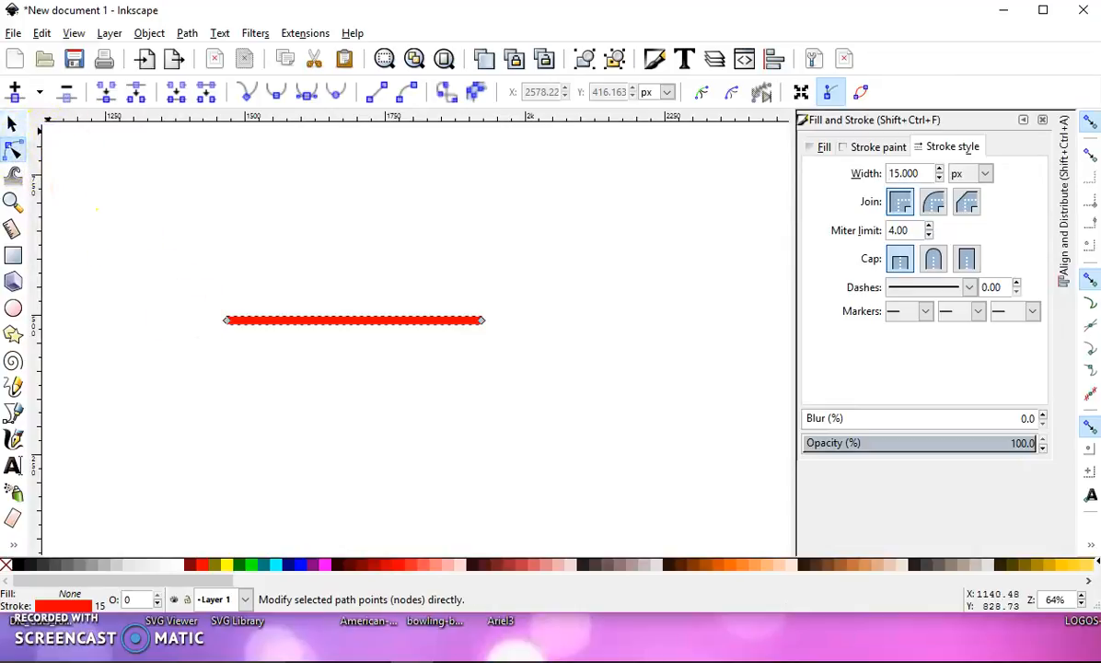
drag(206, 292, 593, 401)
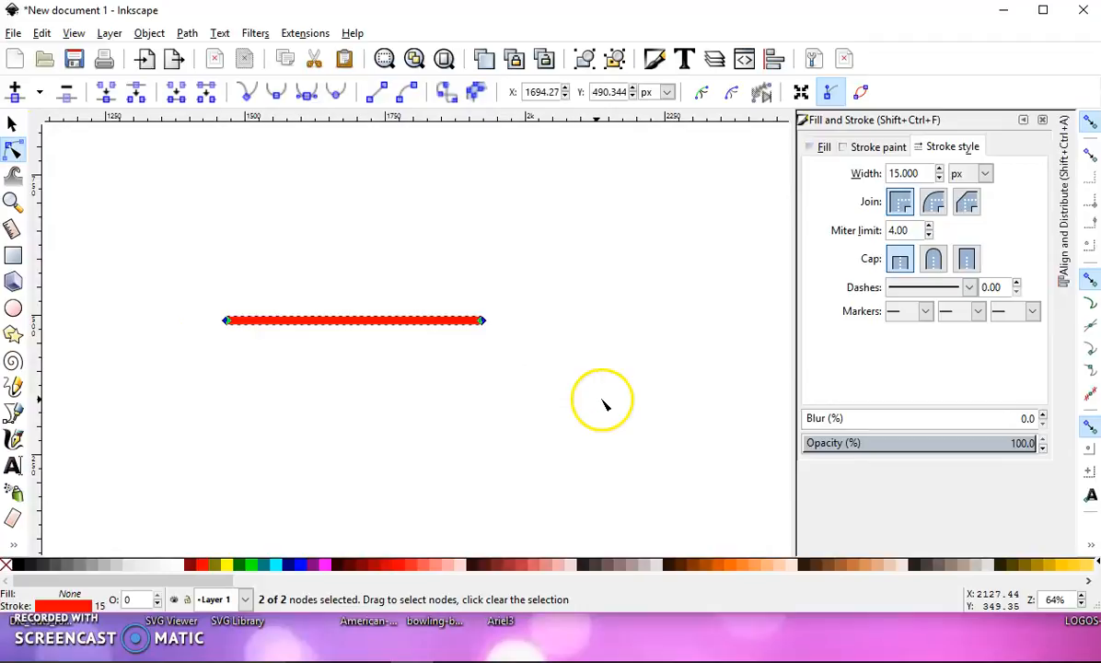
click(186, 33)
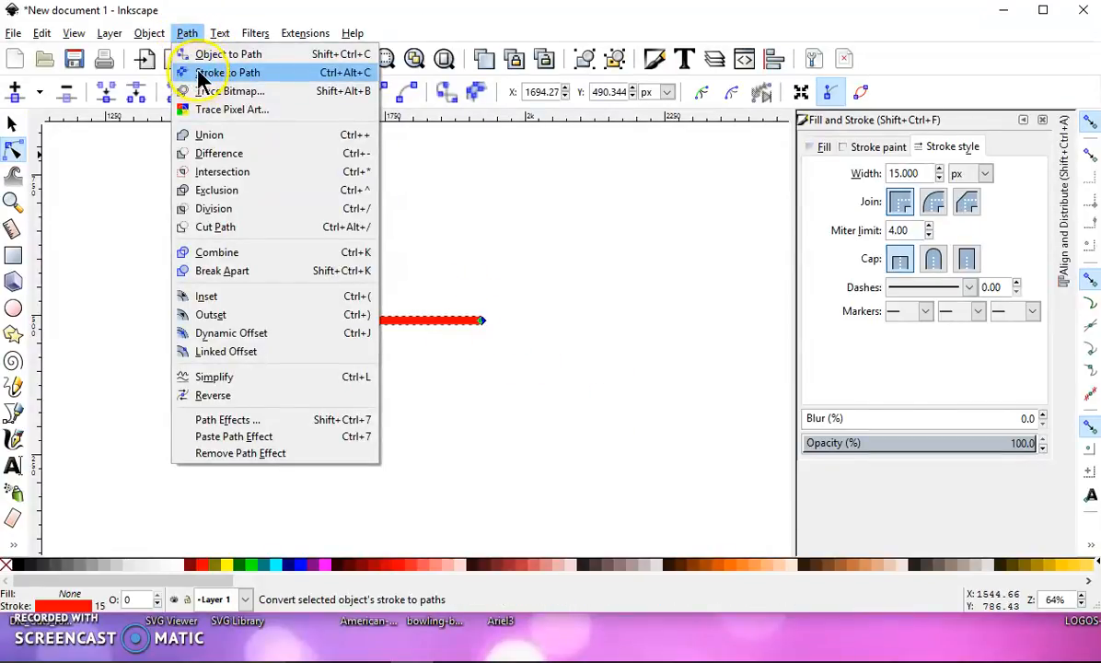
click(201, 73)
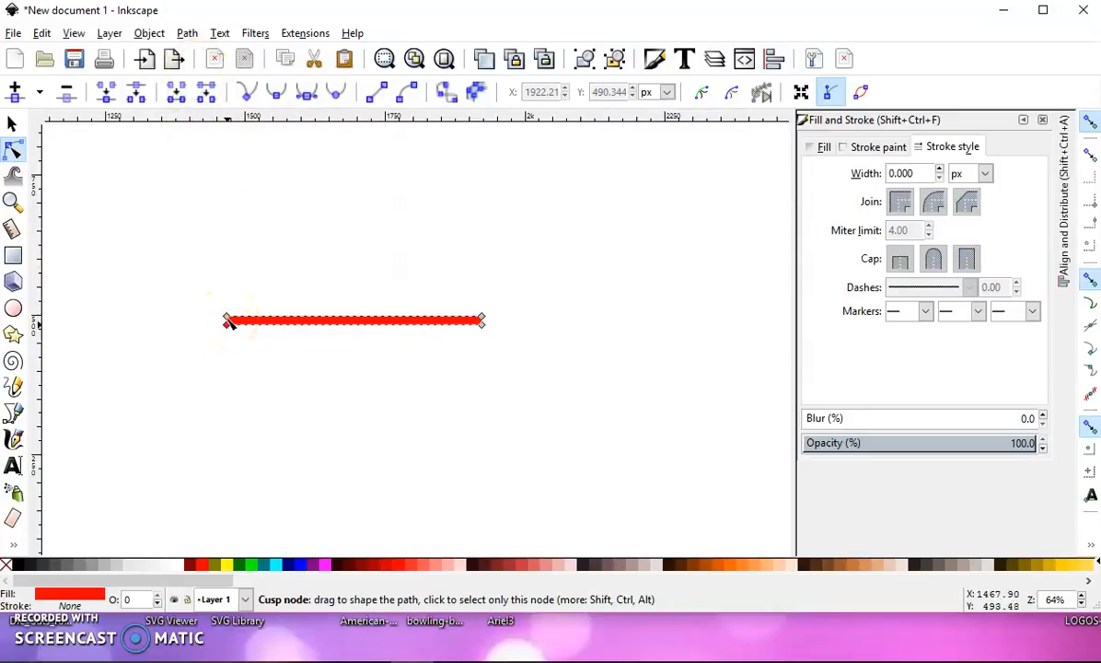
click(227, 329)
click(448, 329)
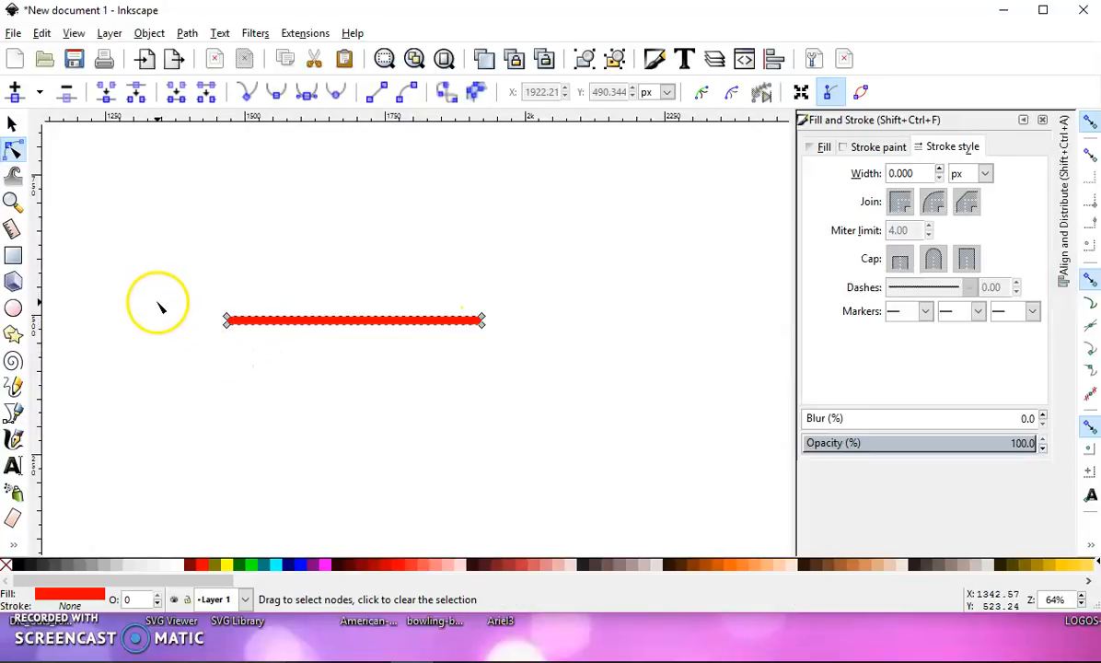
- Select all nodes of the bar and insert new nodes twice, dividing its length into four equal sections, then clear the selection
drag(167, 283, 559, 385)
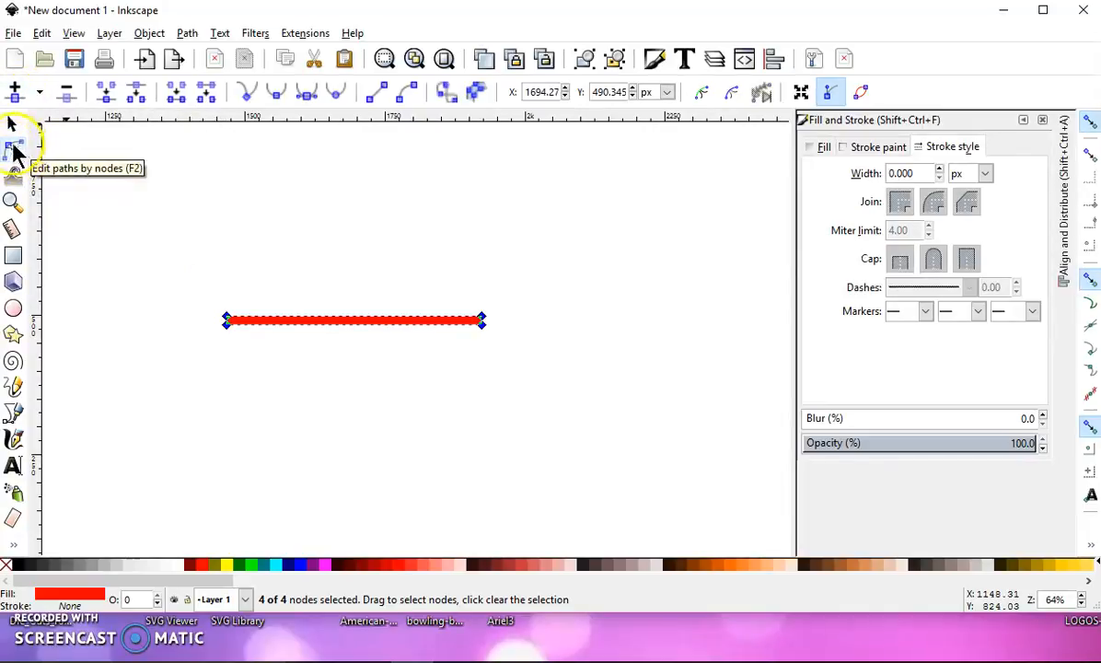
click(15, 92)
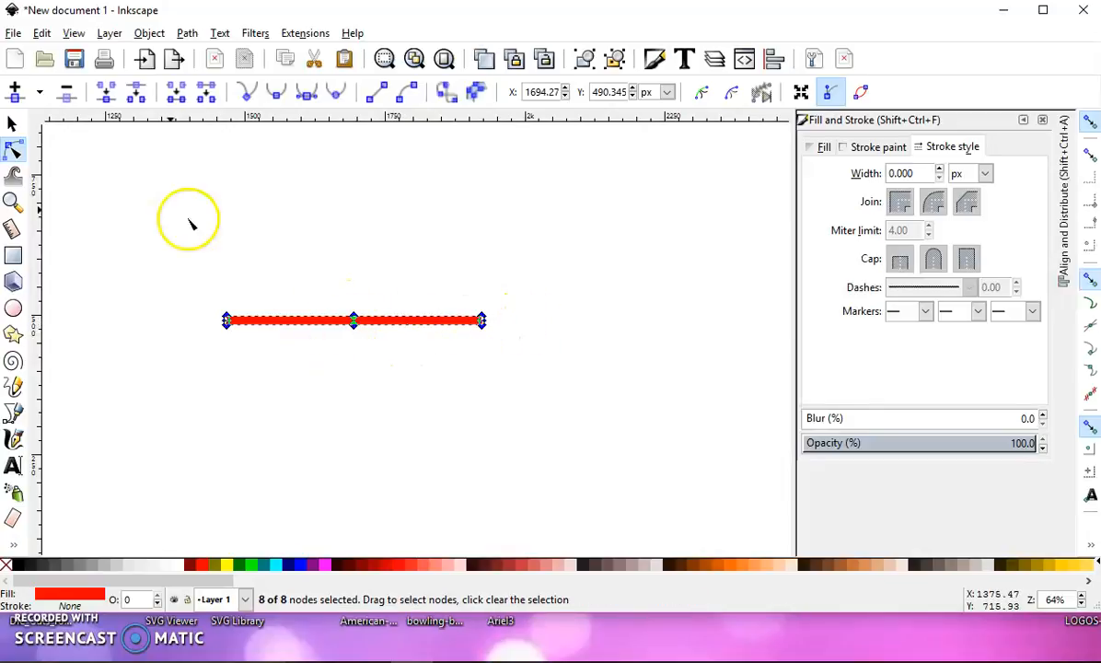
click(16, 92)
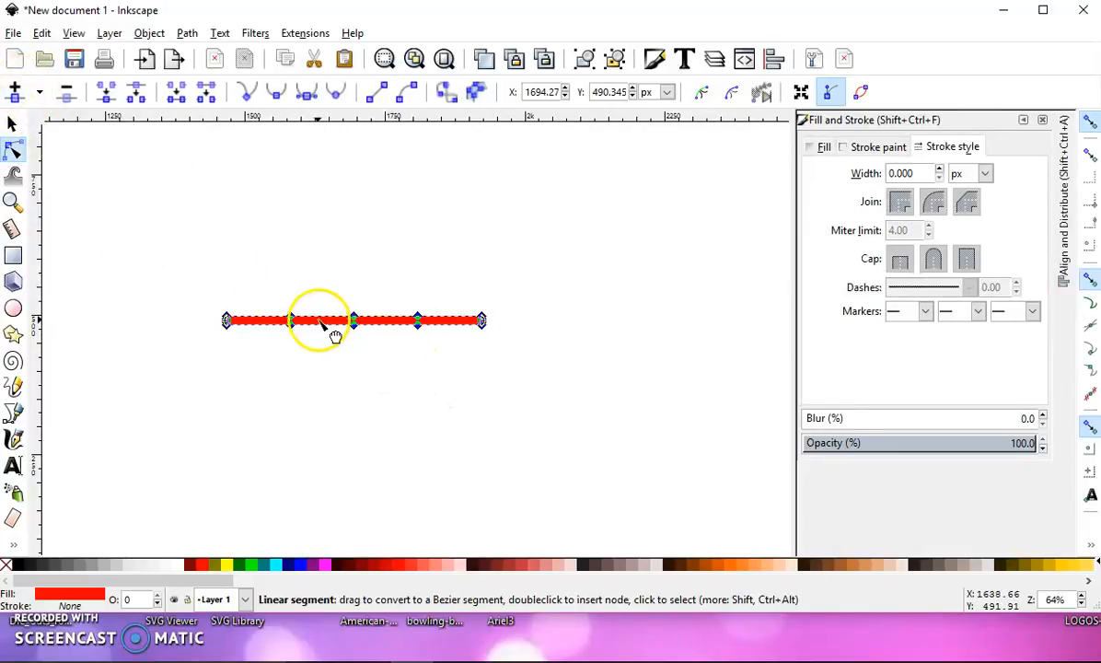
click(153, 222)
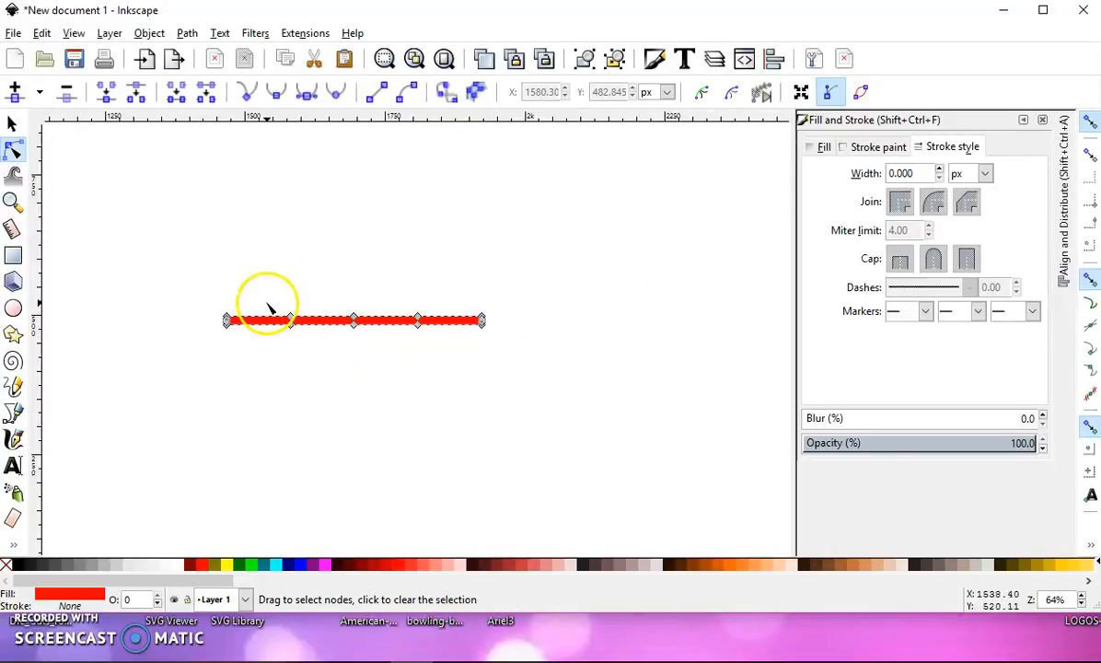
- Raise the node pair at the bar's first quarter point and lower the middle pair to Y about 470 px
drag(271, 296, 315, 367)
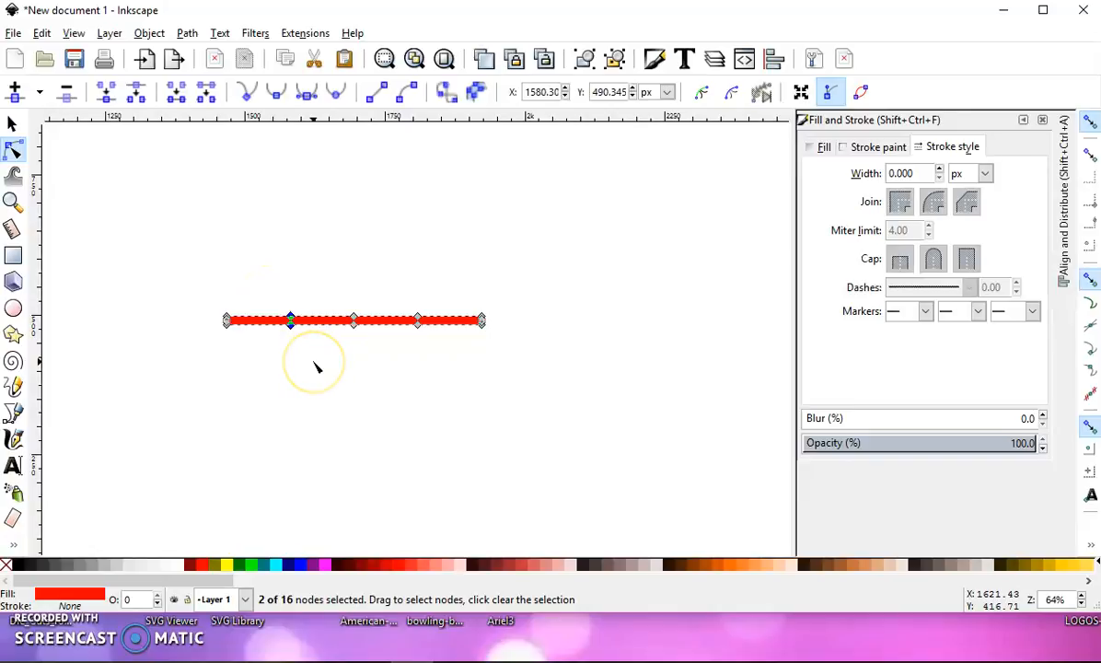
click(342, 364)
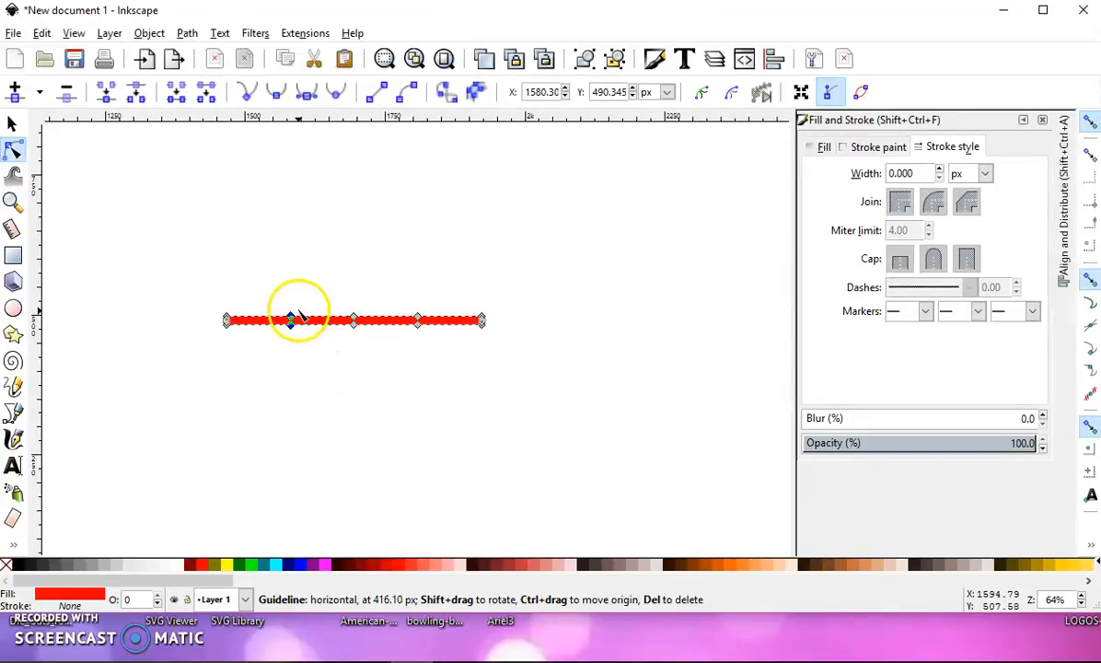
drag(289, 320, 368, 337)
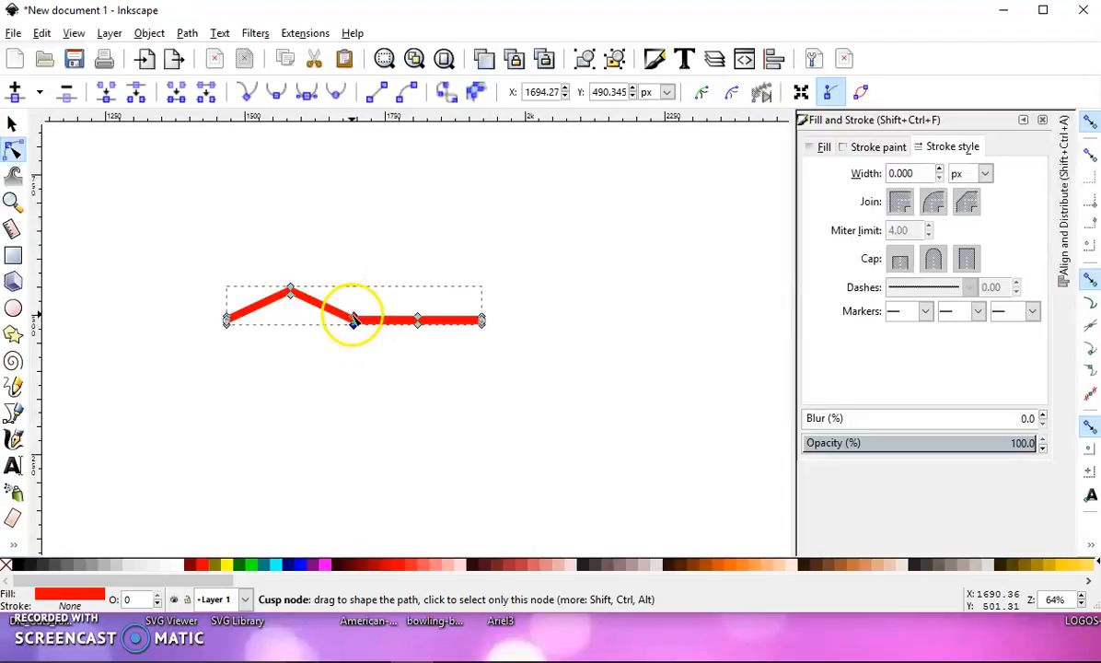
mouse_move(356, 321)
mouse_down()
mouse_move(356, 341)
mouse_move(353, 329)
mouse_up()
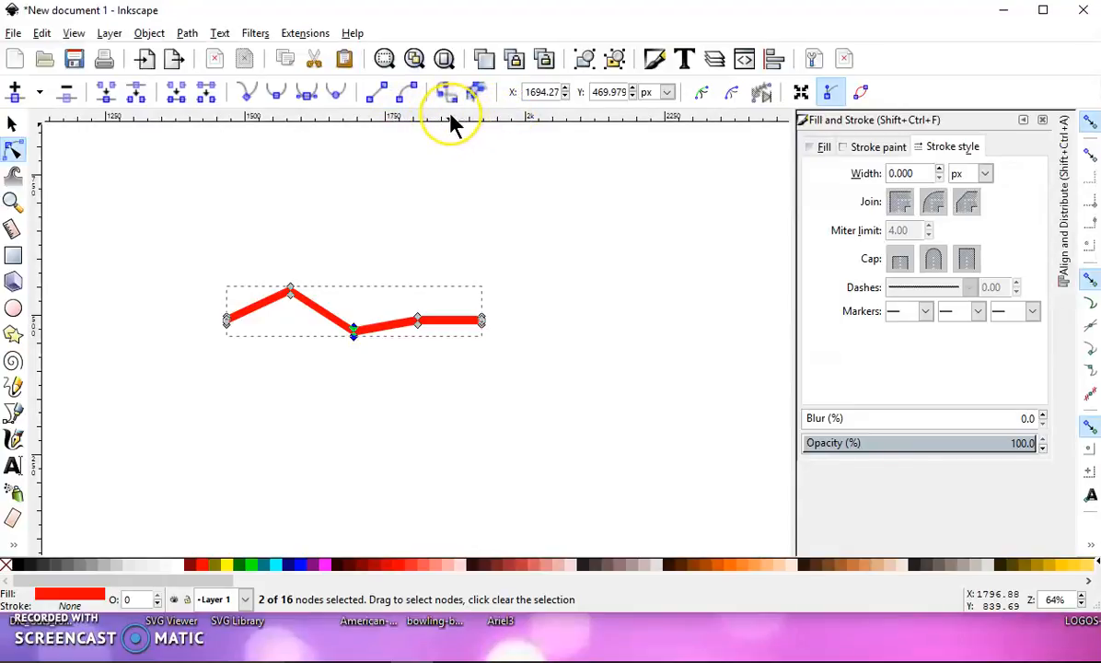
- Place a horizontal guide at the top node of the zigzag's raised peak, at about 551 px
drag(449, 120, 465, 292)
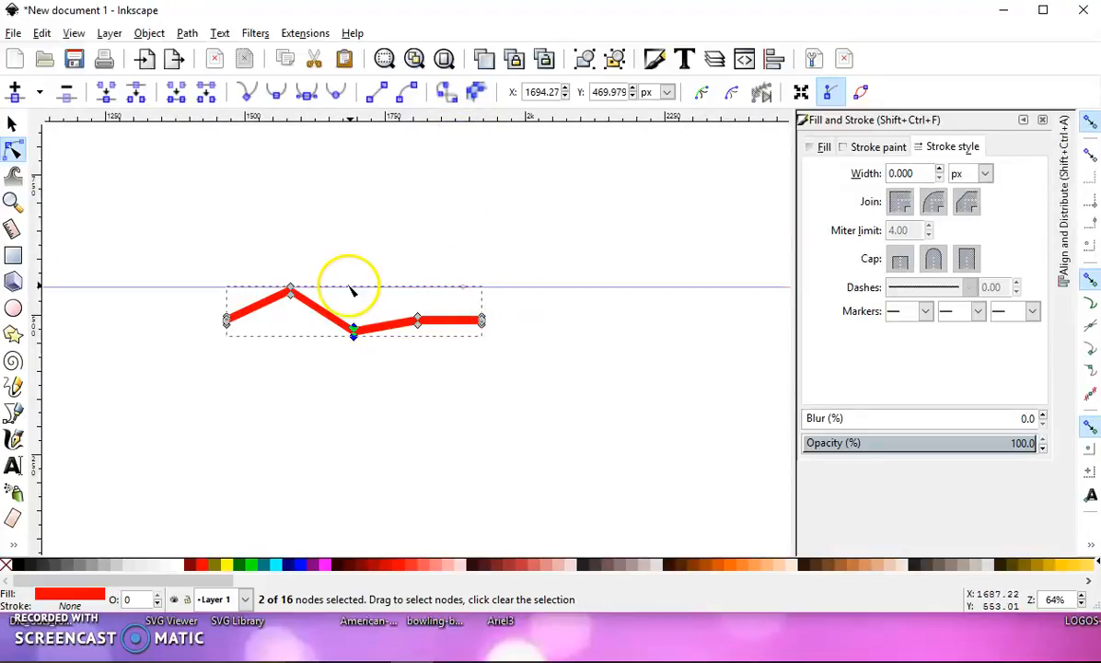
click(289, 291)
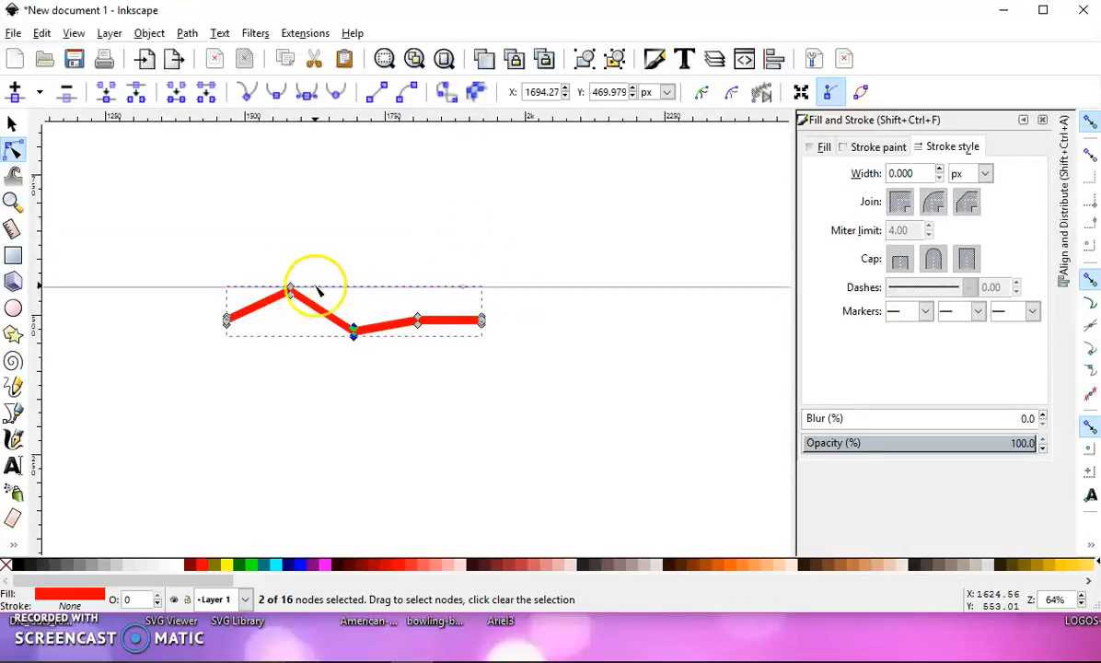
scroll(284, 292, up, 4)
scroll(333, 311, up, 3)
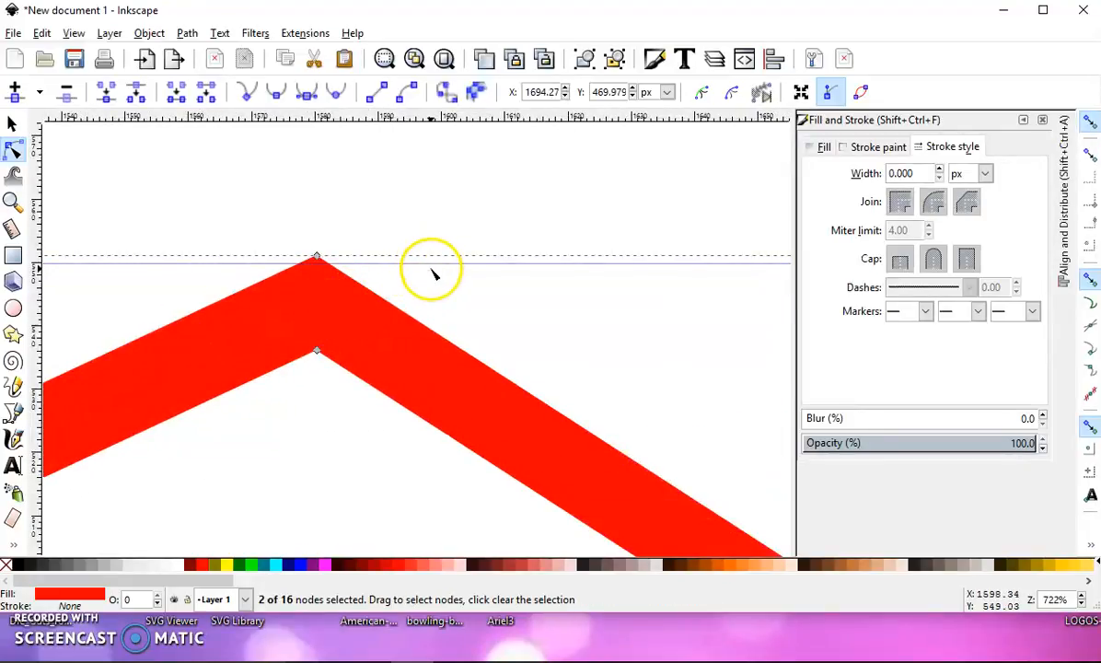
drag(431, 265, 430, 259)
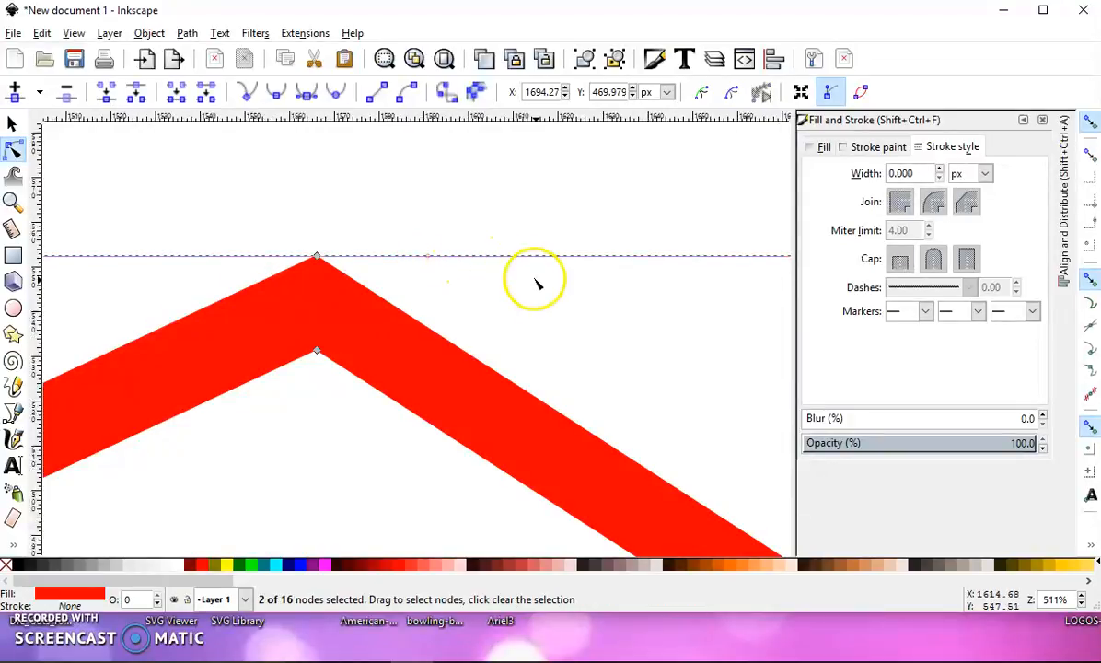
- Raise the node pair at the third quarter point to the guide, at Y about 544 px, forming a second matching peak
scroll(536, 281, down, 3)
drag(649, 317, 172, 293)
drag(476, 333, 556, 451)
drag(504, 368, 504, 247)
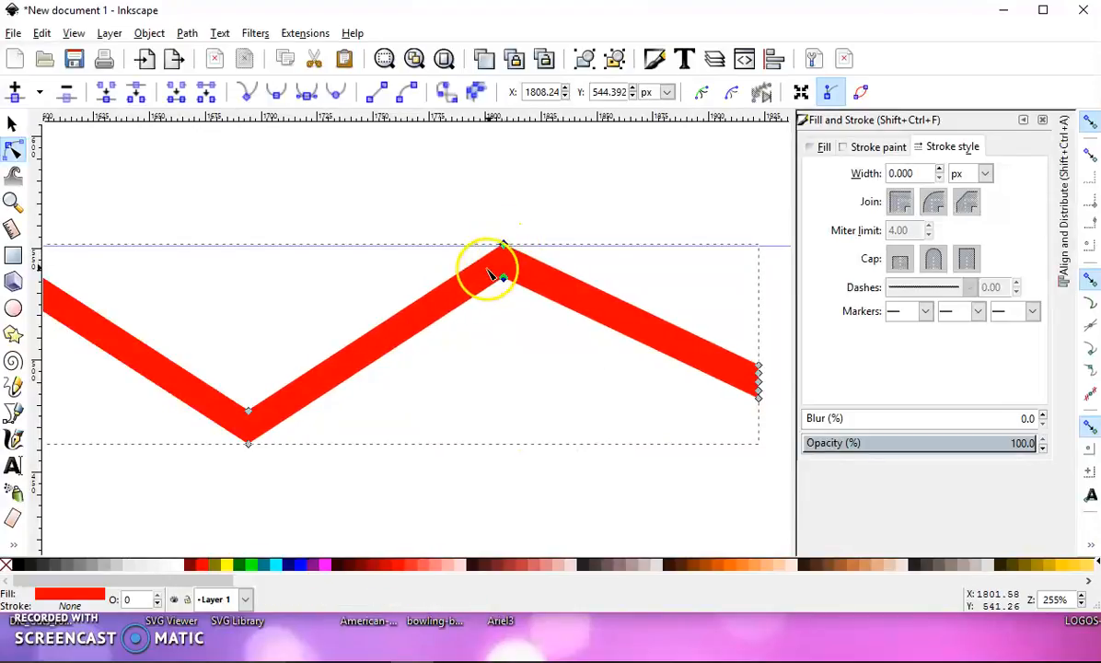
scroll(451, 276, down, 2)
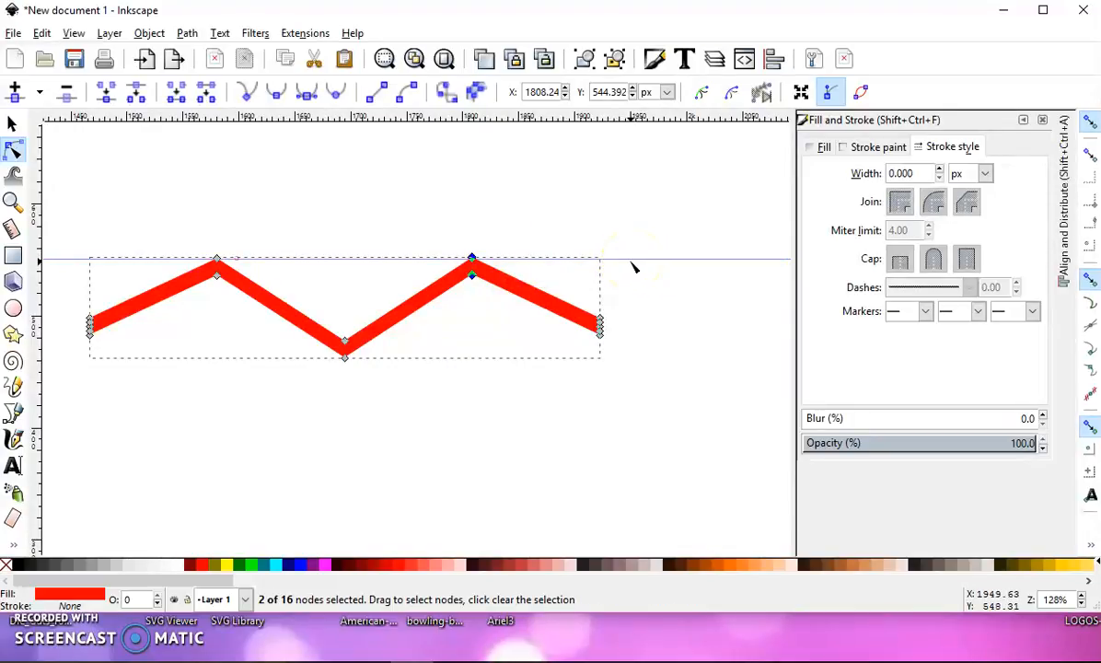
- Move the horizontal guide up off the zigzag's peaks and delete it
drag(632, 268, 623, 204)
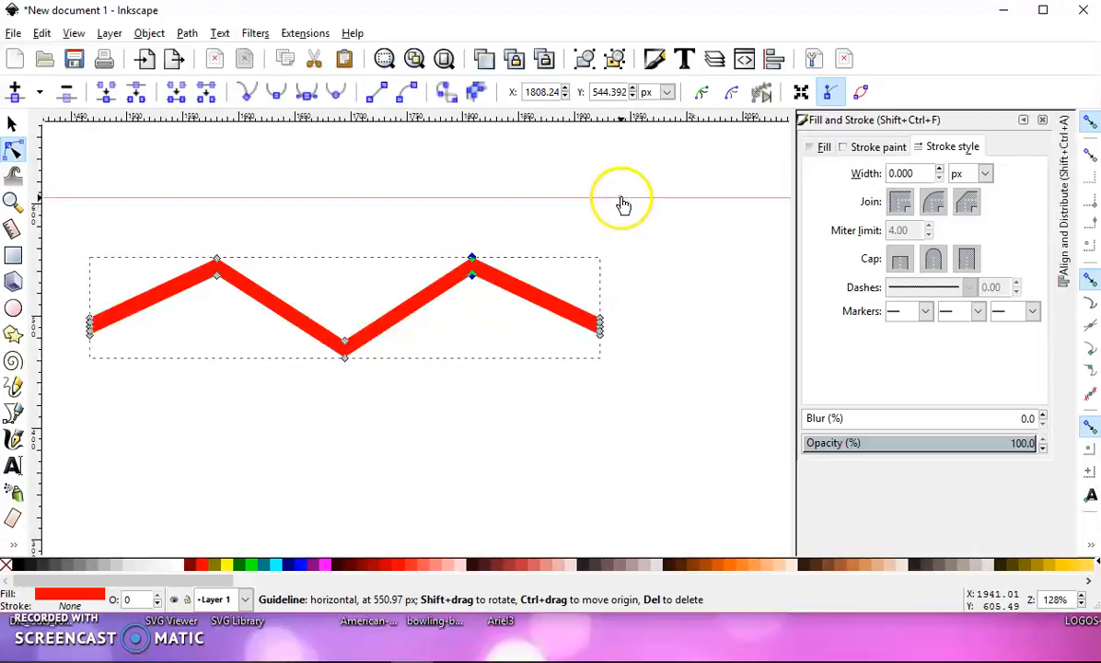
key(Delete)
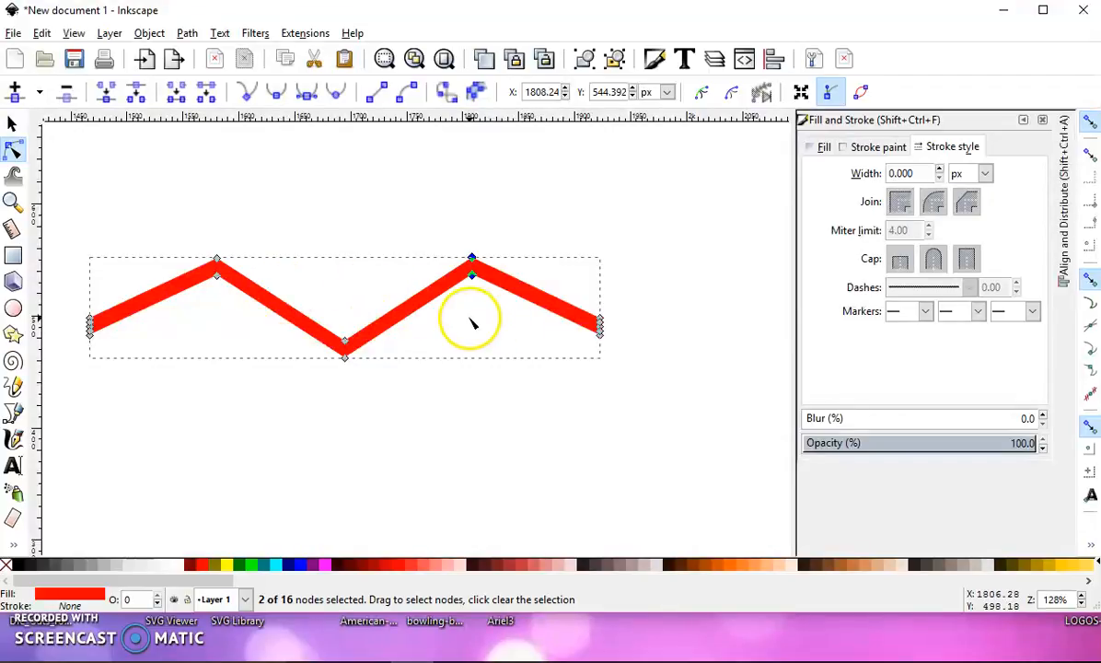
scroll(470, 321, down, 1)
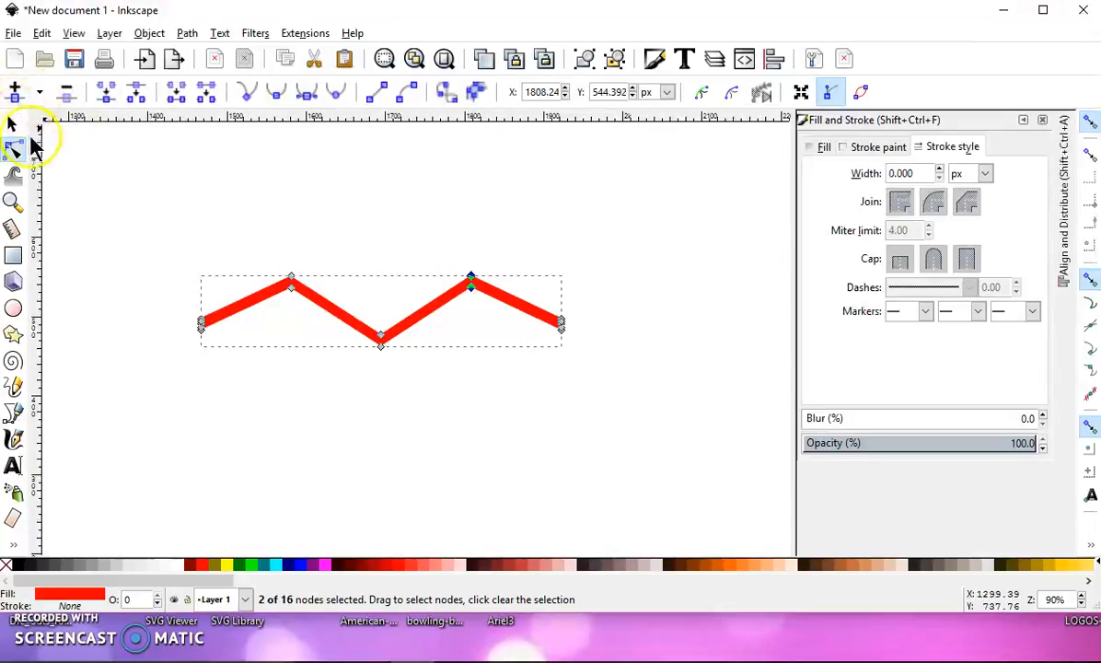
- Undo all the node moves so the zigzag is a straight bar with four sections again
key(ctrl+z)
key(ctrl+z)
key(ctrl+z)
key(ctrl+z)
key(ctrl+z)
key(ctrl+z)
key(ctrl+z)
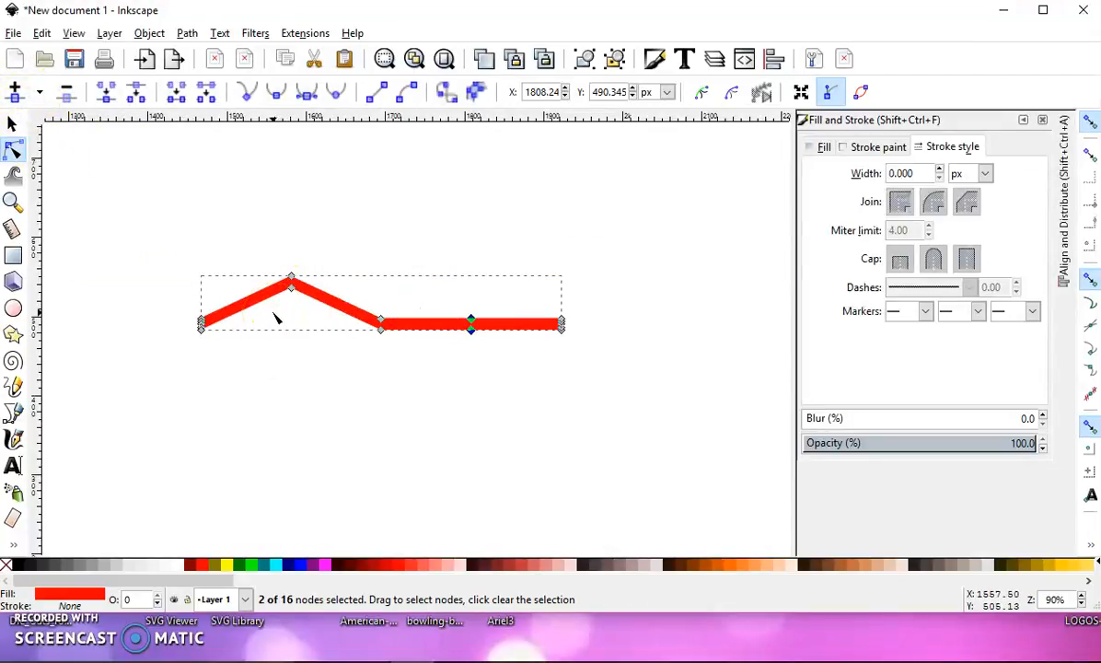
key(ctrl+z)
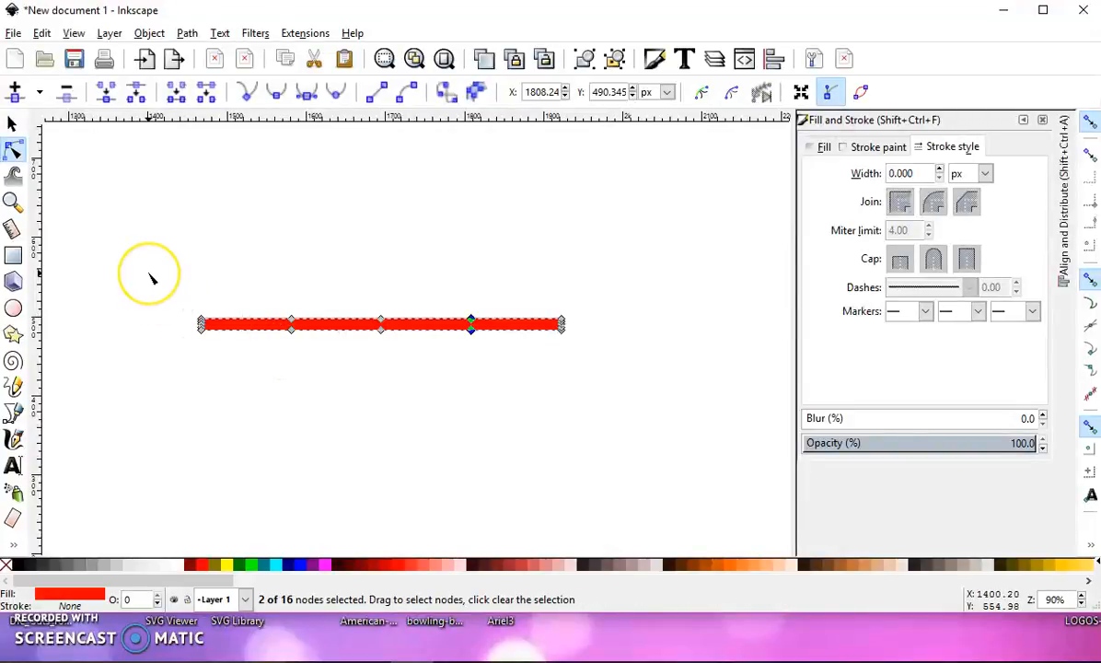
- Select all nodes of the straight bar and insert new nodes twice, dividing its length into sixteen sections, then clear the selection
drag(151, 278, 655, 410)
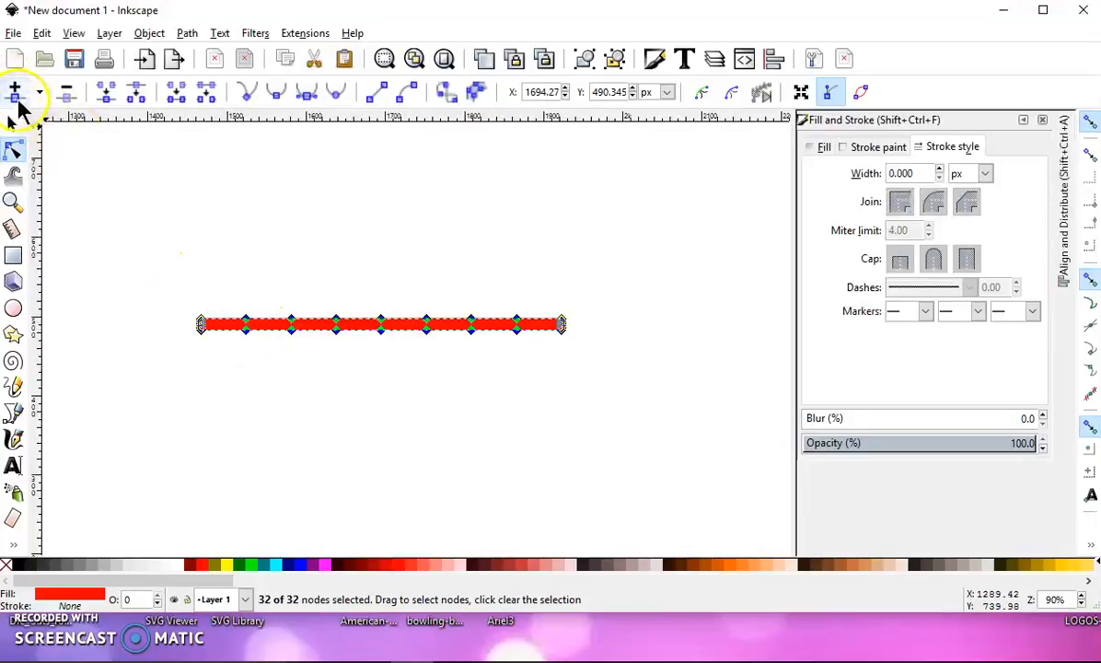
click(16, 93)
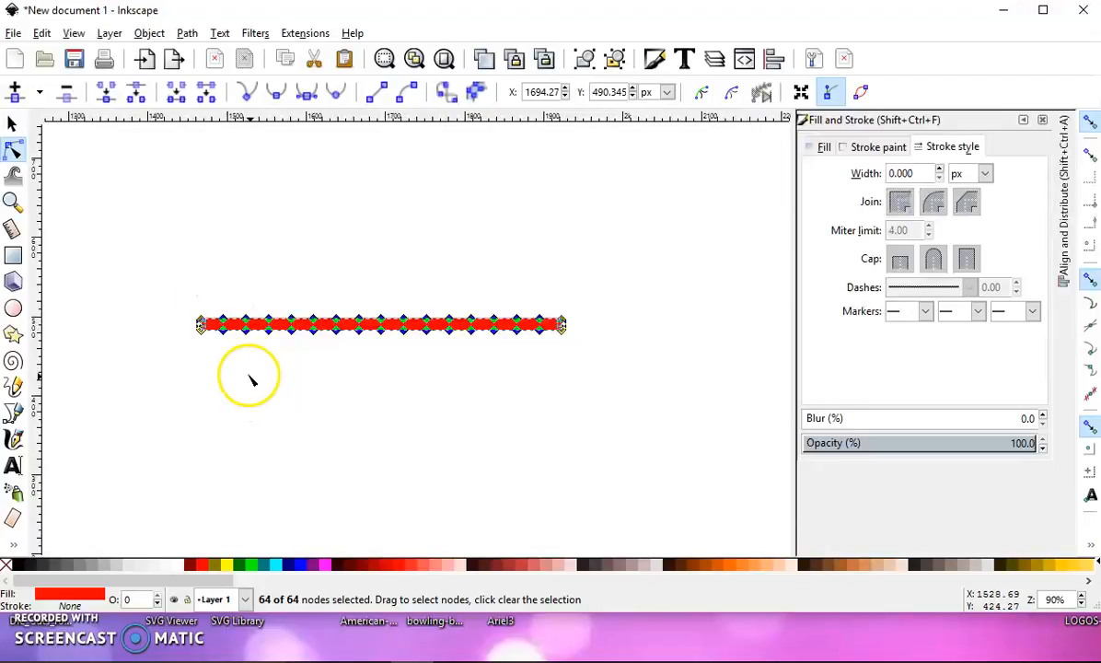
click(221, 353)
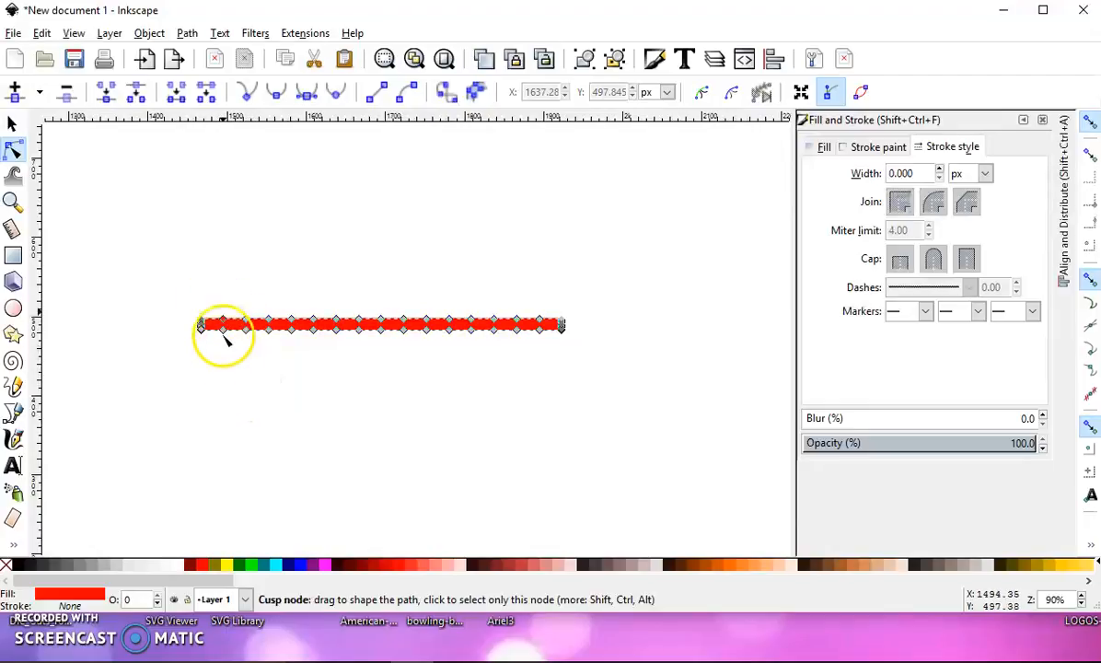